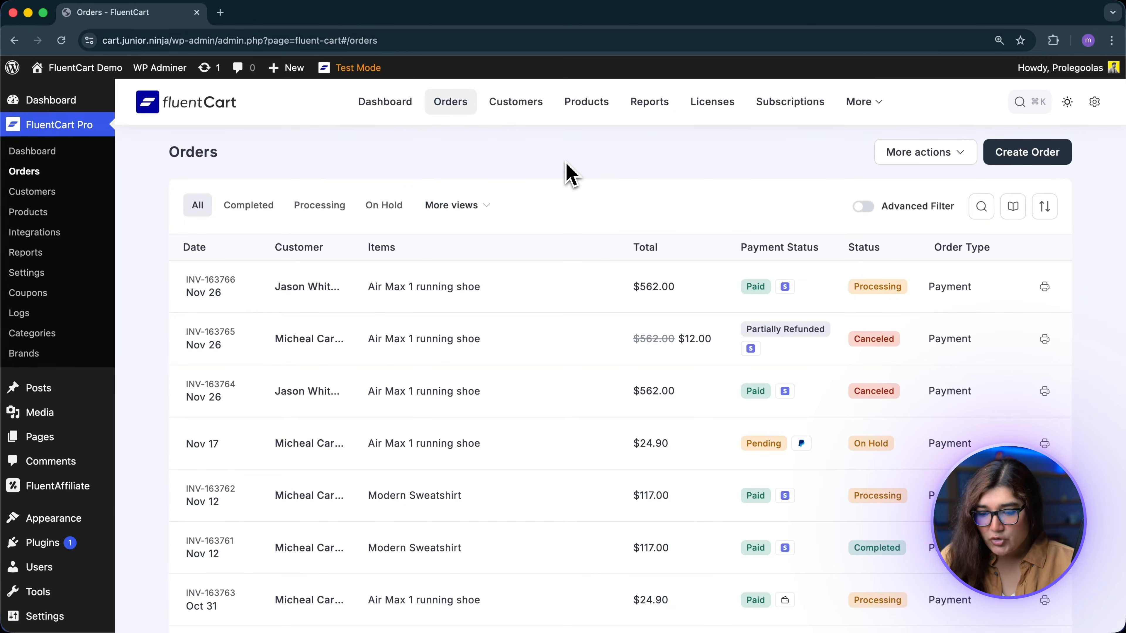
# Step: Create a new order and add Version 3 of the Air Max 1 running shoe
pyautogui.click(1015, 151)
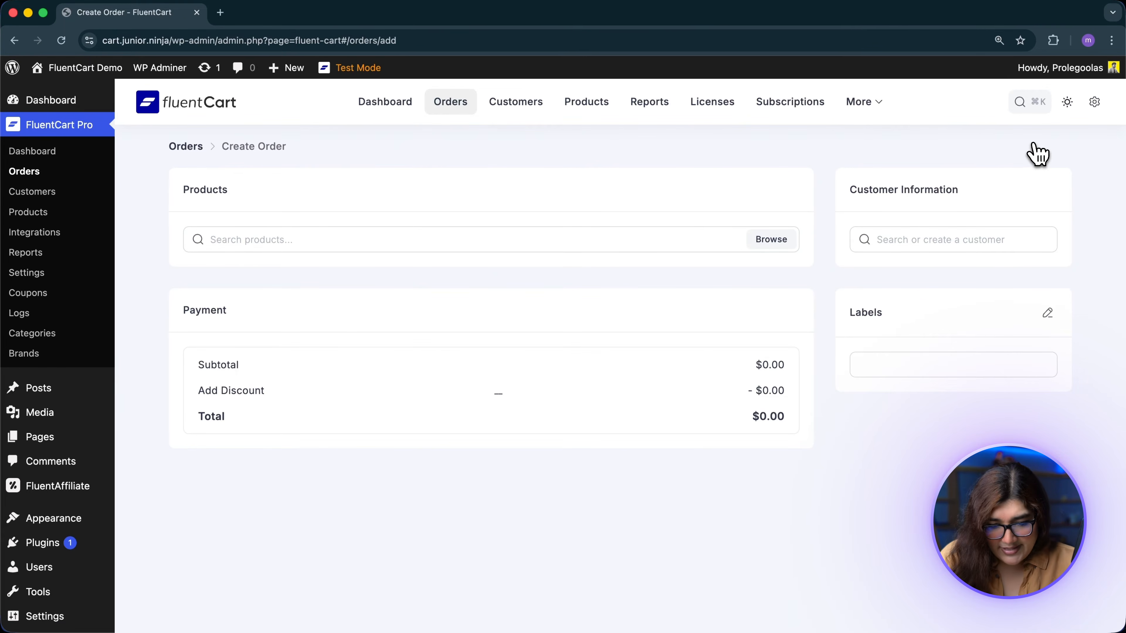
pyautogui.click(771, 243)
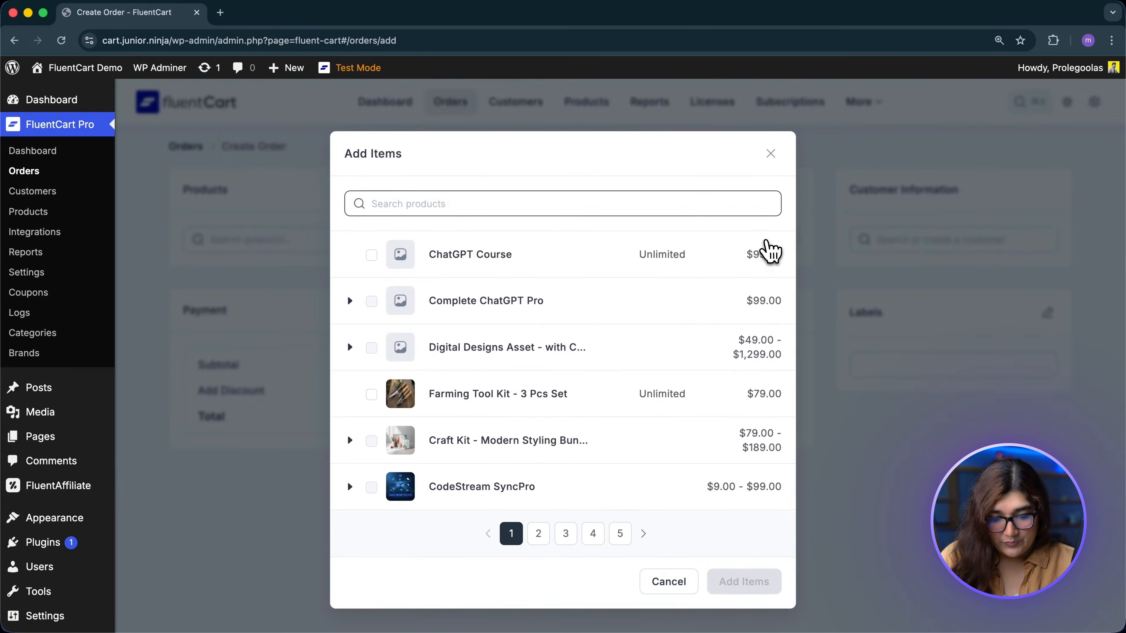
pyautogui.write('Shoe')
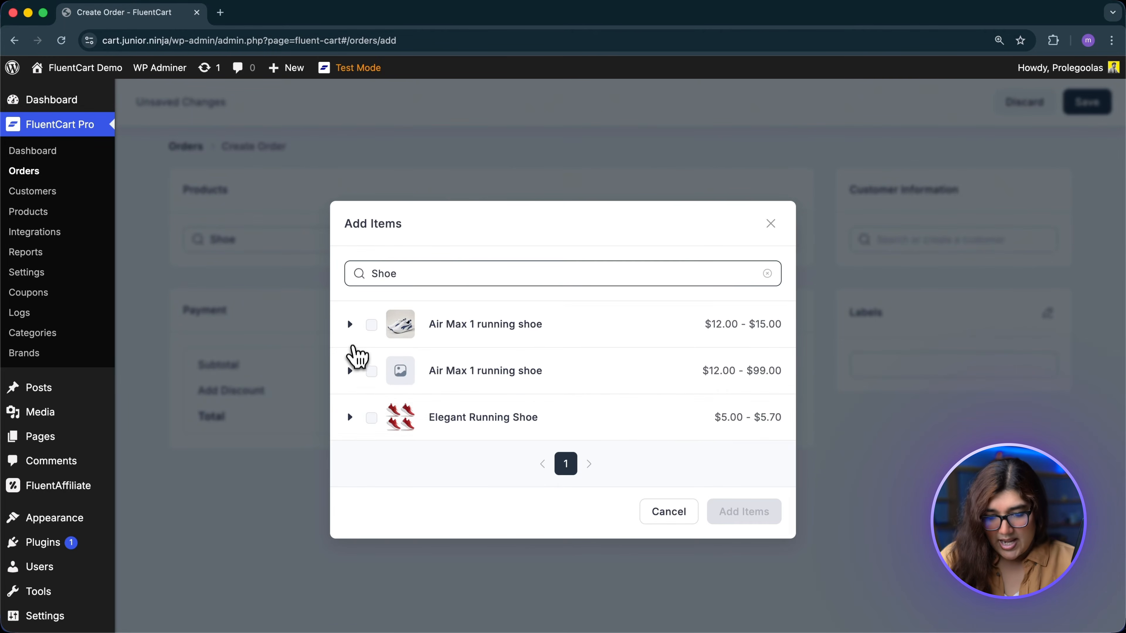
pyautogui.click(350, 325)
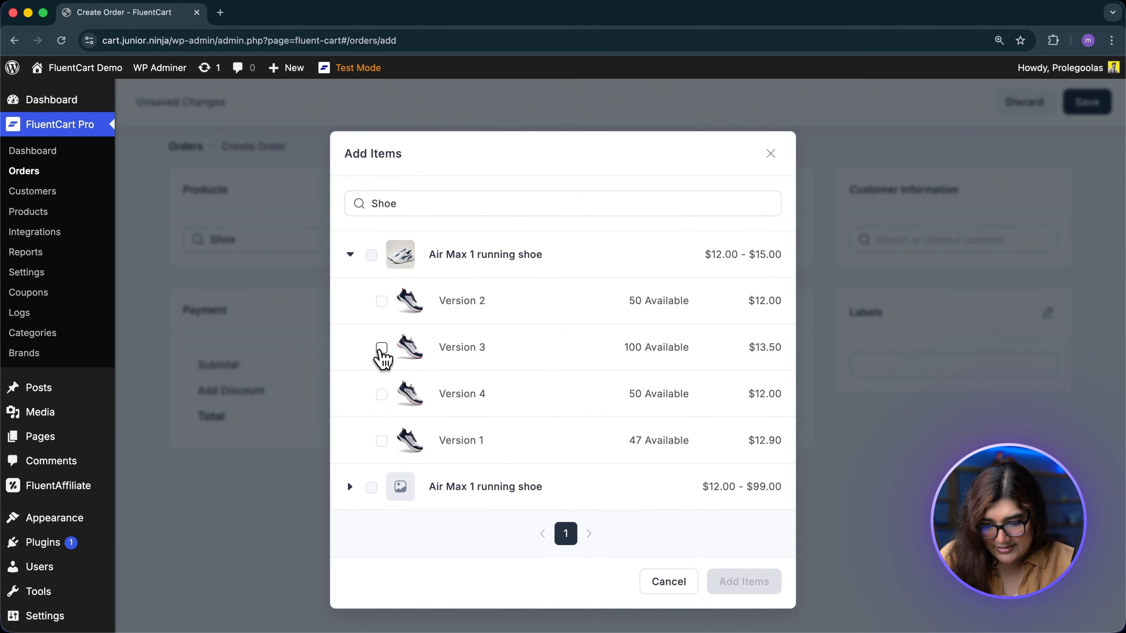
pyautogui.click(381, 349)
pyautogui.click(740, 579)
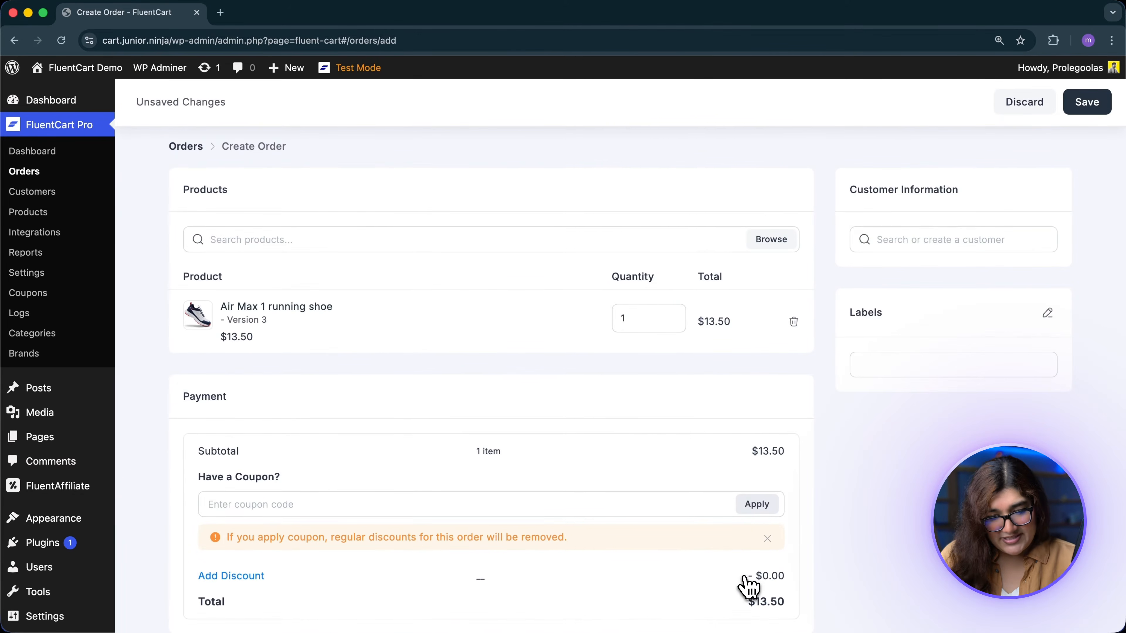
pyautogui.scroll(-2, 748, 584)
# Step: Change the shoe line's quantity from 1 to 50, making the total $675.00
pyautogui.press('BackSpace')
pyautogui.write('50')
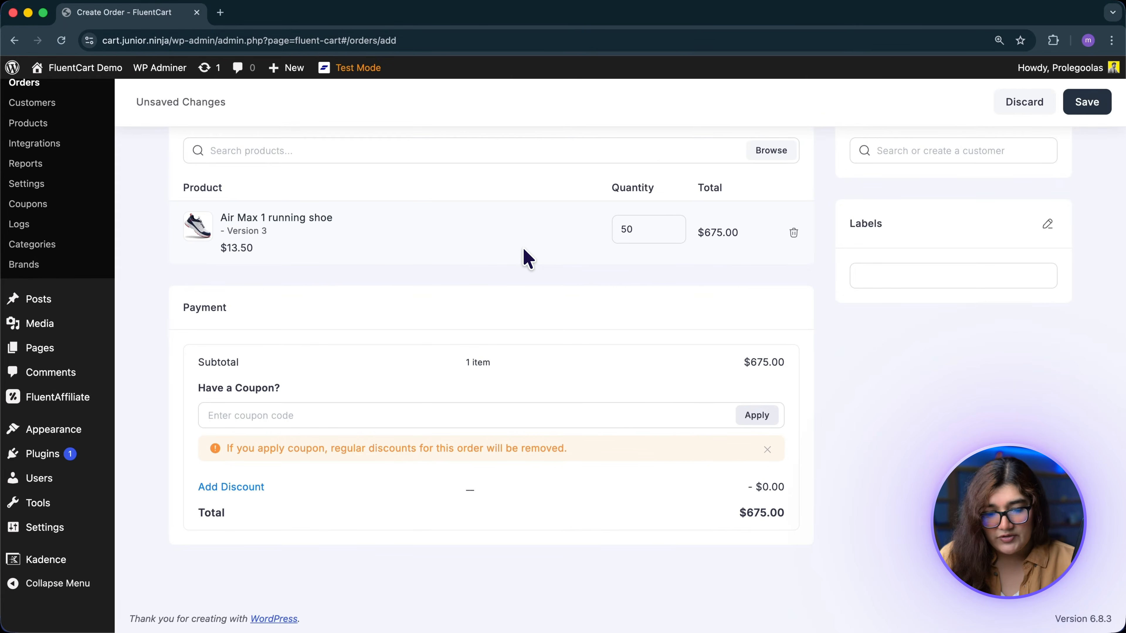
pyautogui.click(242, 486)
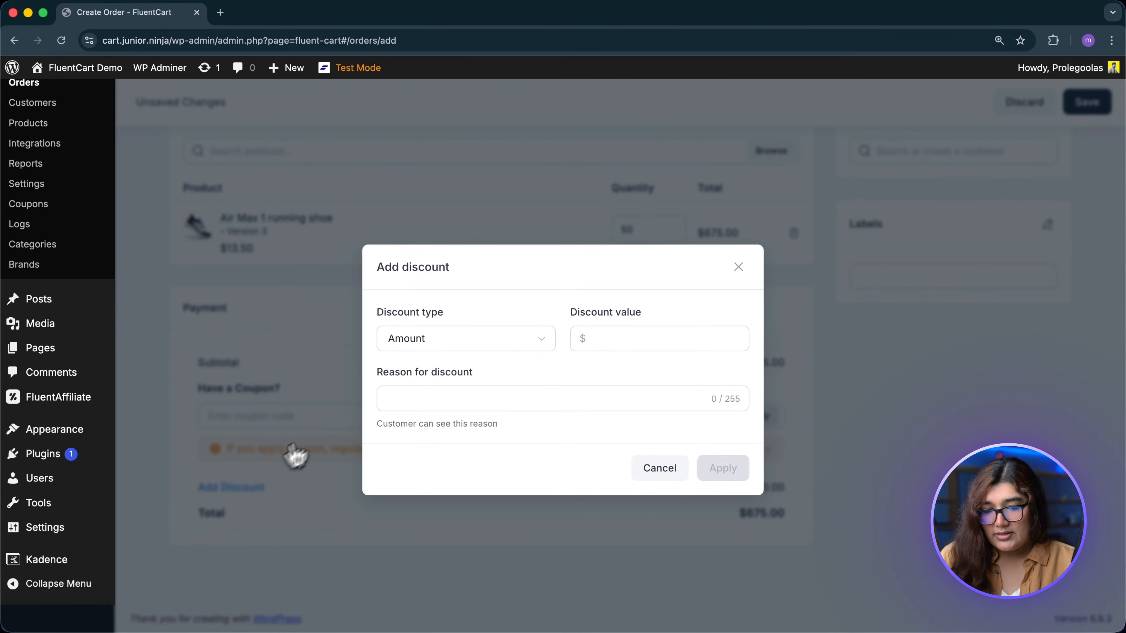
# Step: Apply a $50 Amount discount with reason 'Wholesale discount for returning customer'
pyautogui.click(471, 343)
pyautogui.click(522, 345)
pyautogui.click(577, 338)
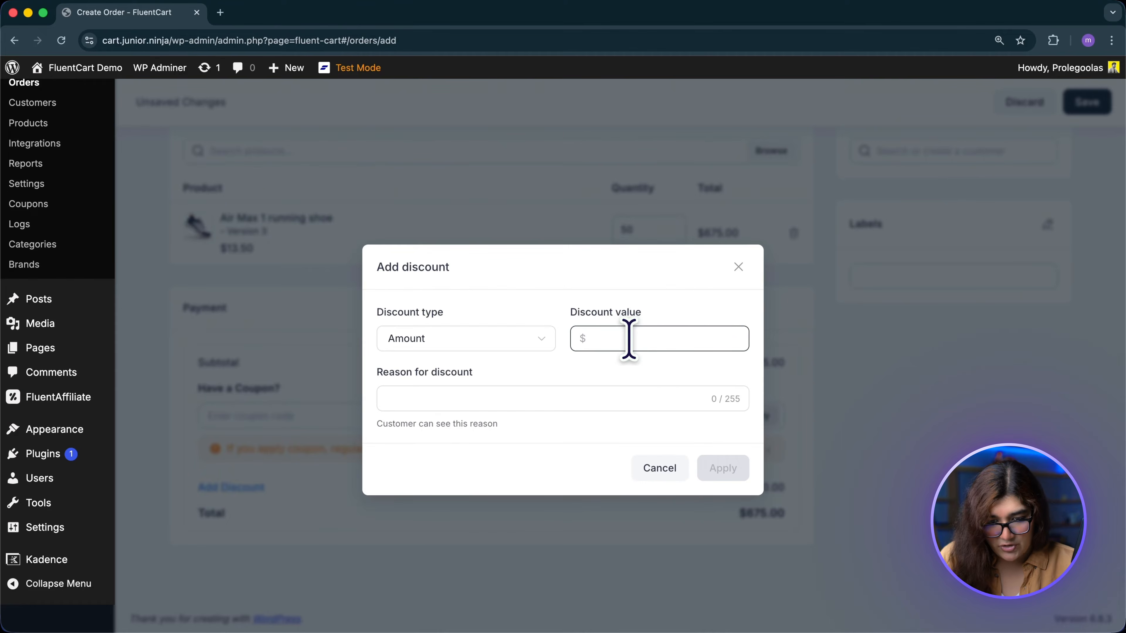
pyautogui.write('50')
pyautogui.click(552, 398)
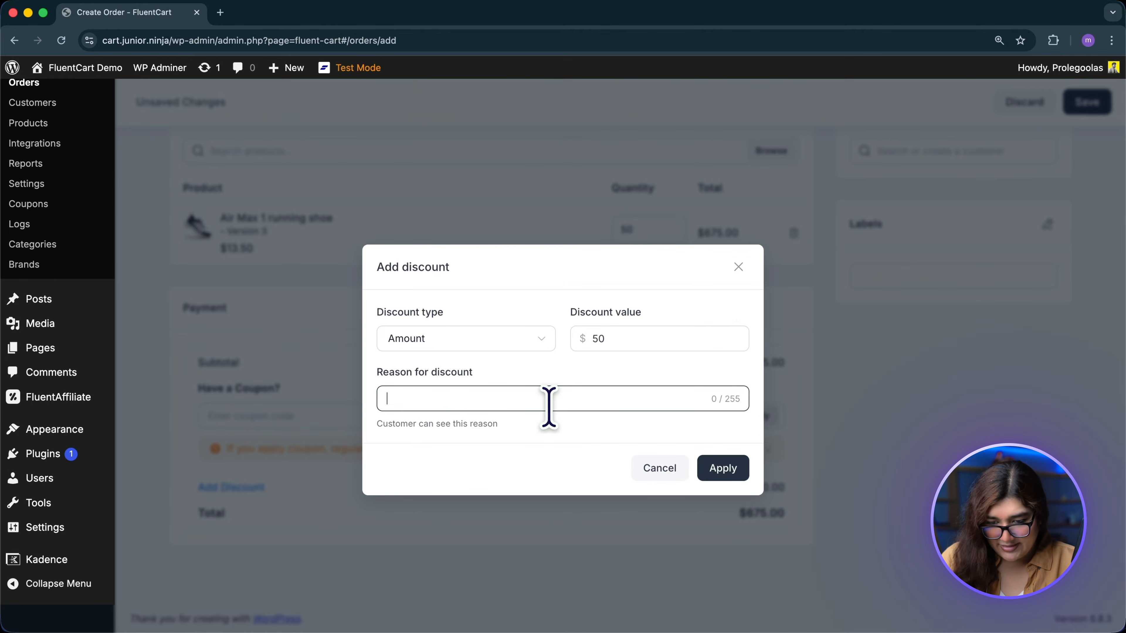
pyautogui.write('Wholesale discount for returning customer')
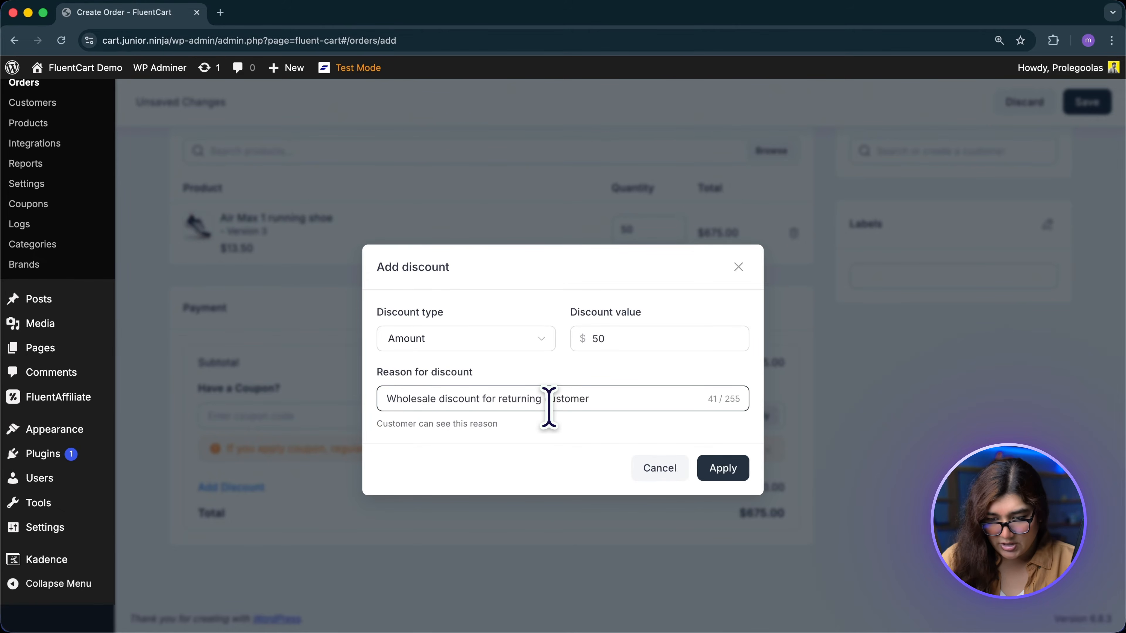
pyautogui.click(729, 473)
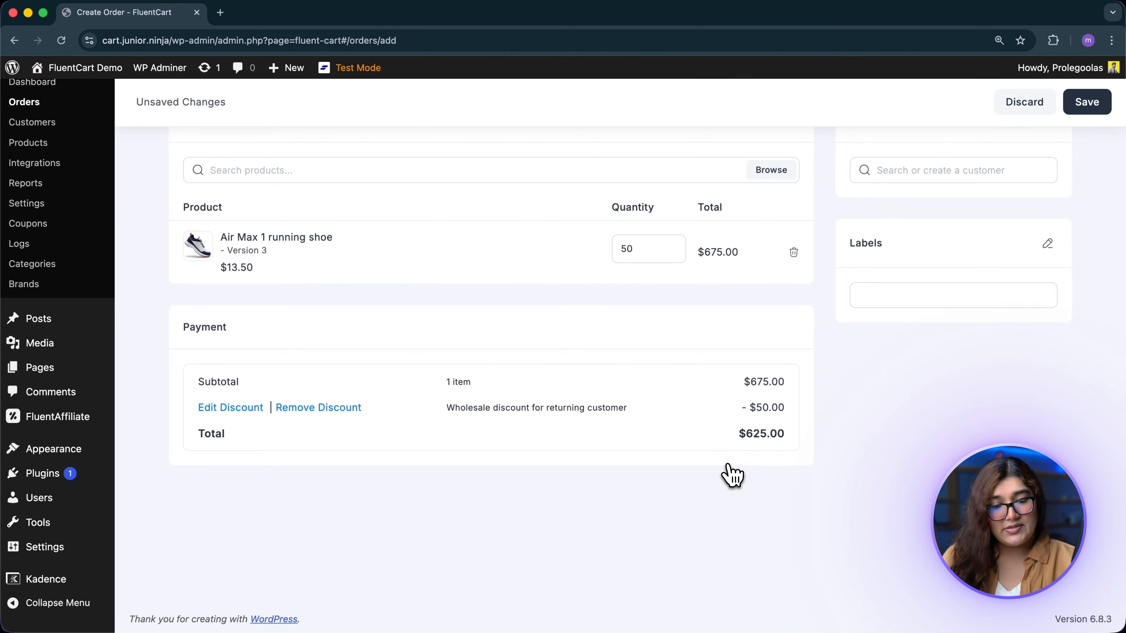
pyautogui.scroll(3, 731, 474)
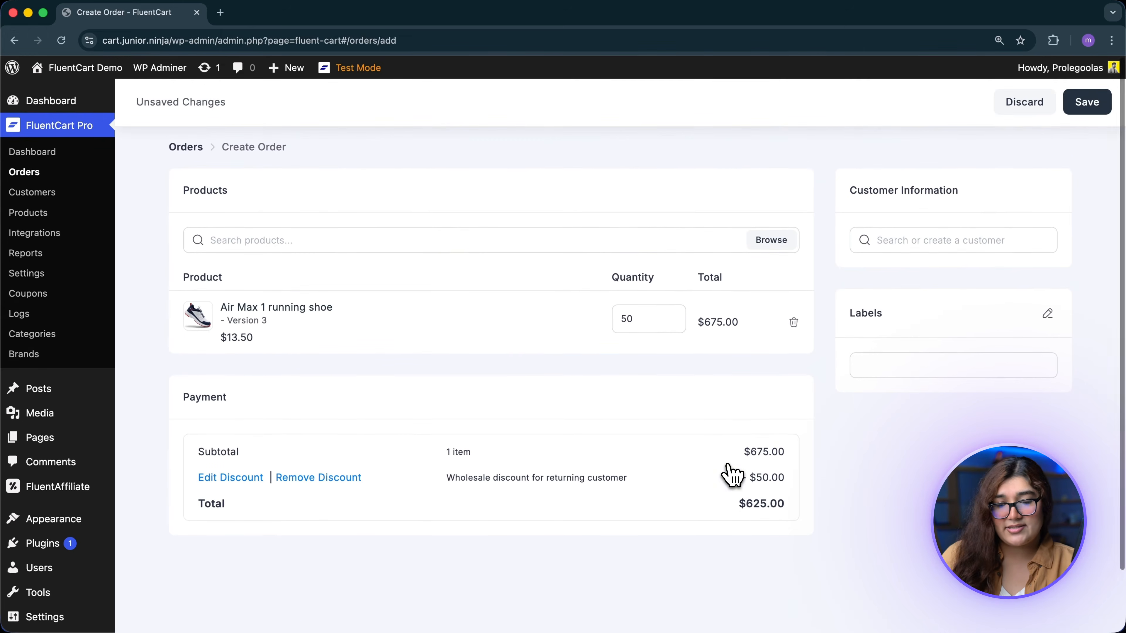
# Step: Start a new customer record and enter the customer's full name and e-mail
pyautogui.click(991, 240)
pyautogui.click(958, 284)
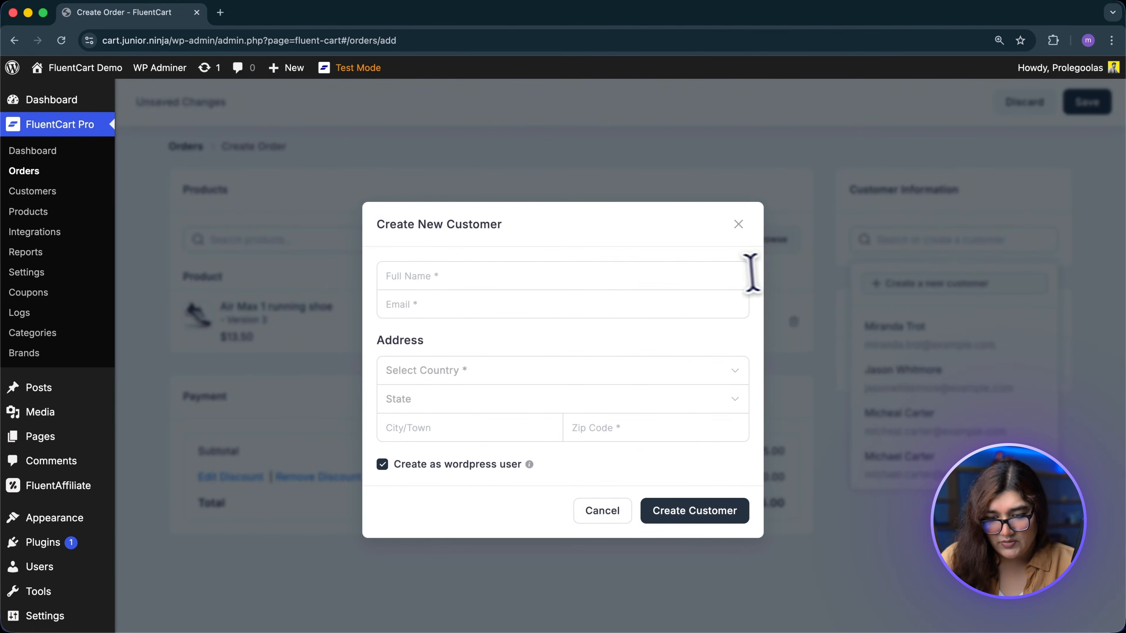
pyautogui.click(731, 270)
pyautogui.write('Tom Sawyer')
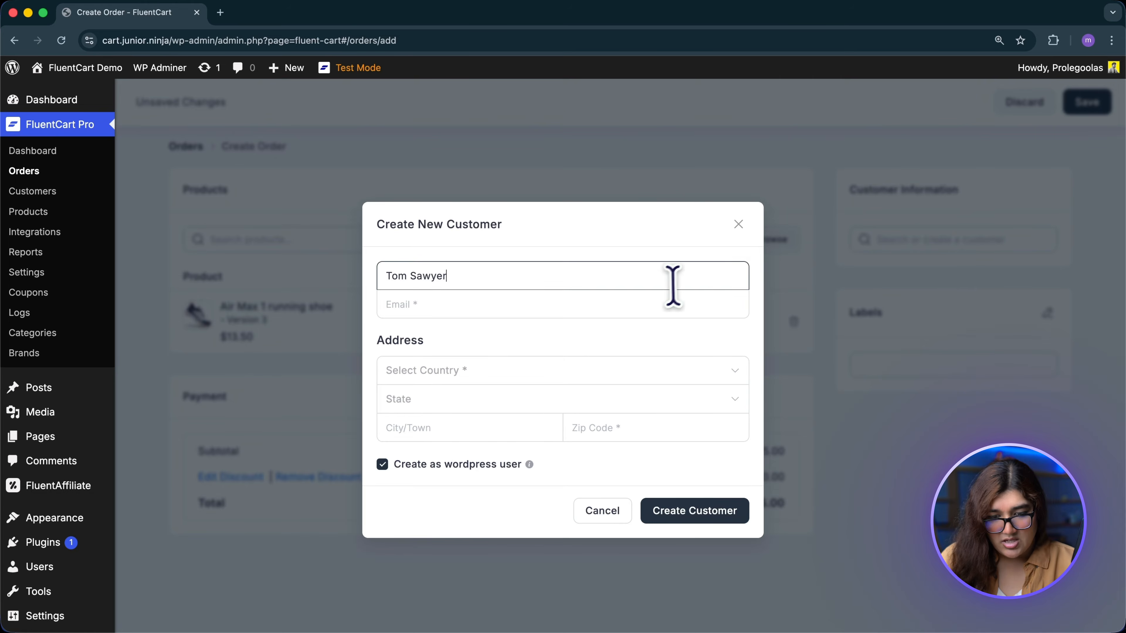
pyautogui.click(643, 302)
pyautogui.write('tom.sawyer@example.com')
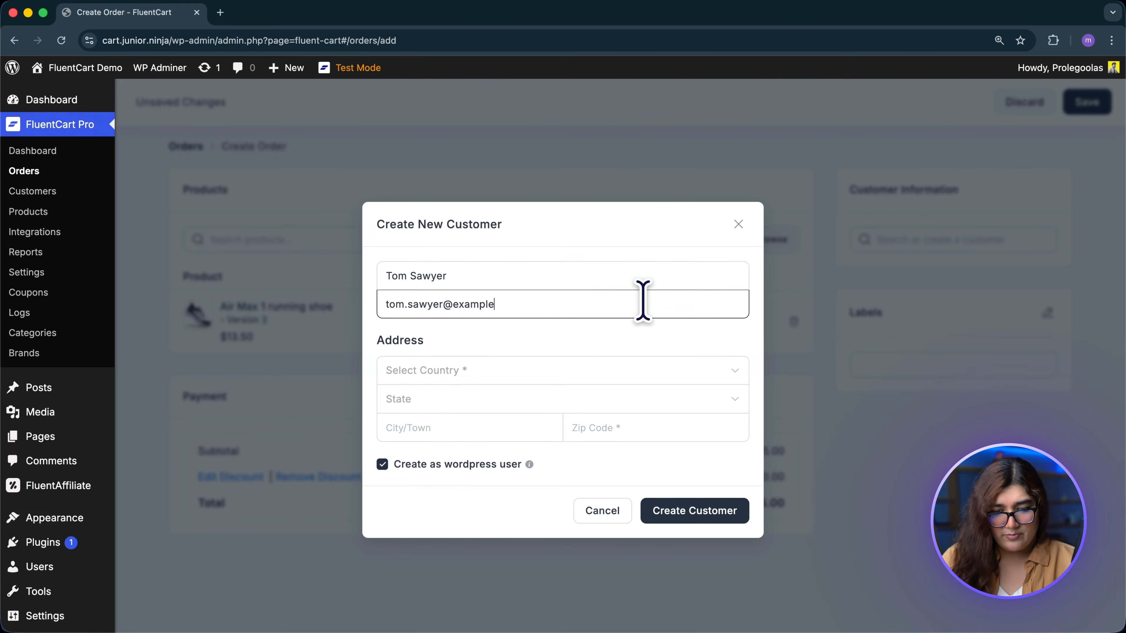
# Step: Set the customer's country to United States, state California, plus city and zip, then create them
pyautogui.click(575, 368)
pyautogui.write('united')
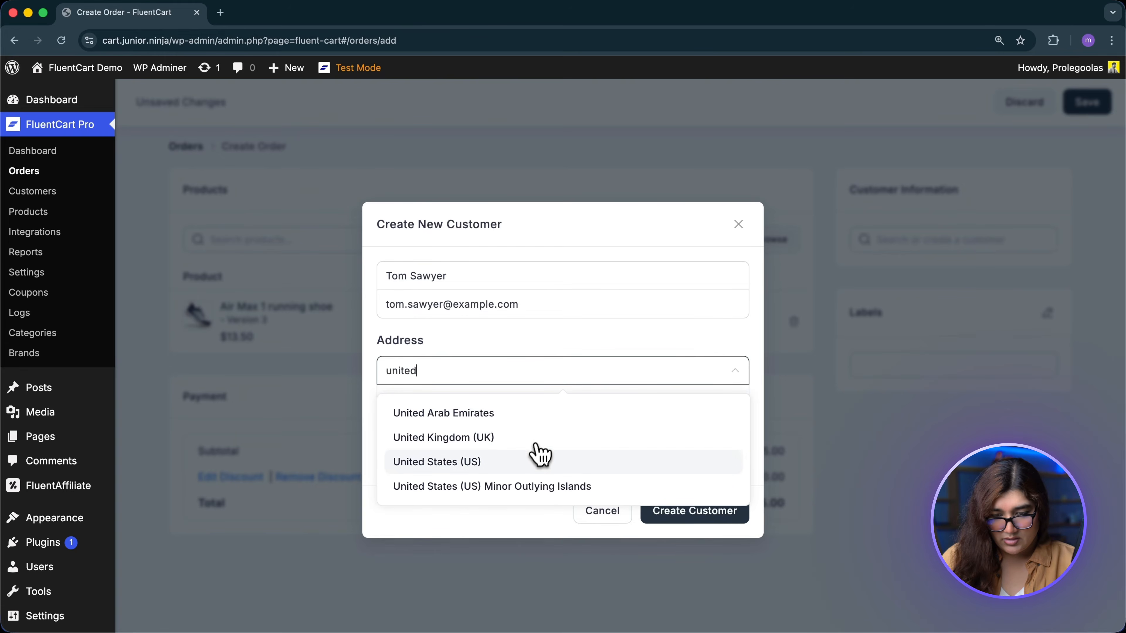
pyautogui.click(534, 459)
pyautogui.click(489, 399)
pyautogui.write('Californ')
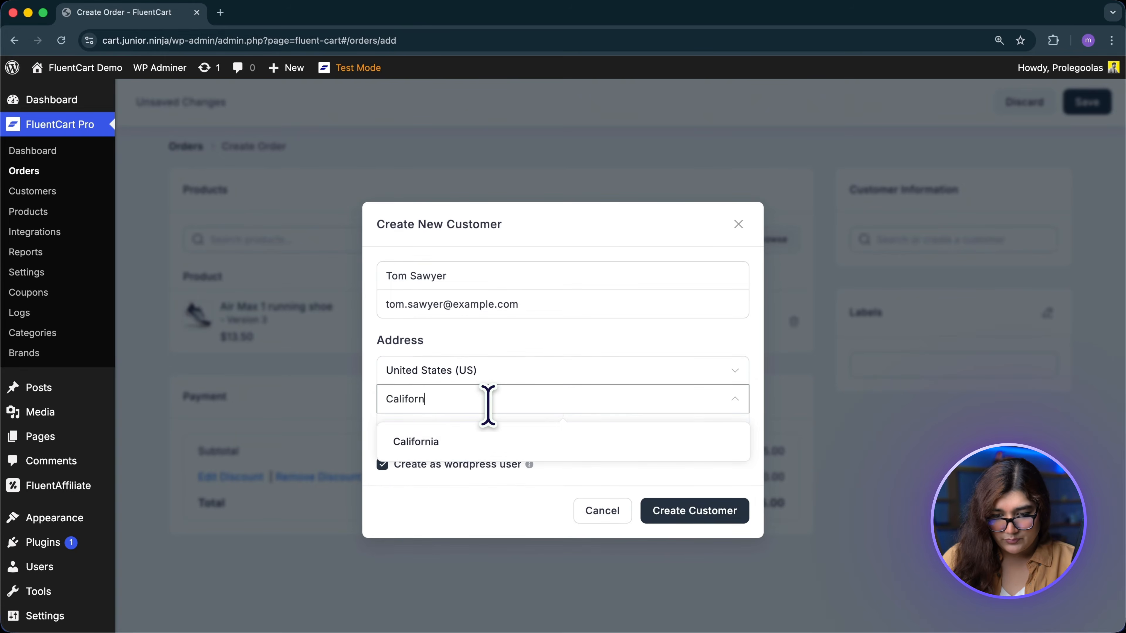
pyautogui.click(461, 440)
pyautogui.click(450, 429)
pyautogui.write('Los Angeles')
pyautogui.click(569, 429)
pyautogui.write('90001')
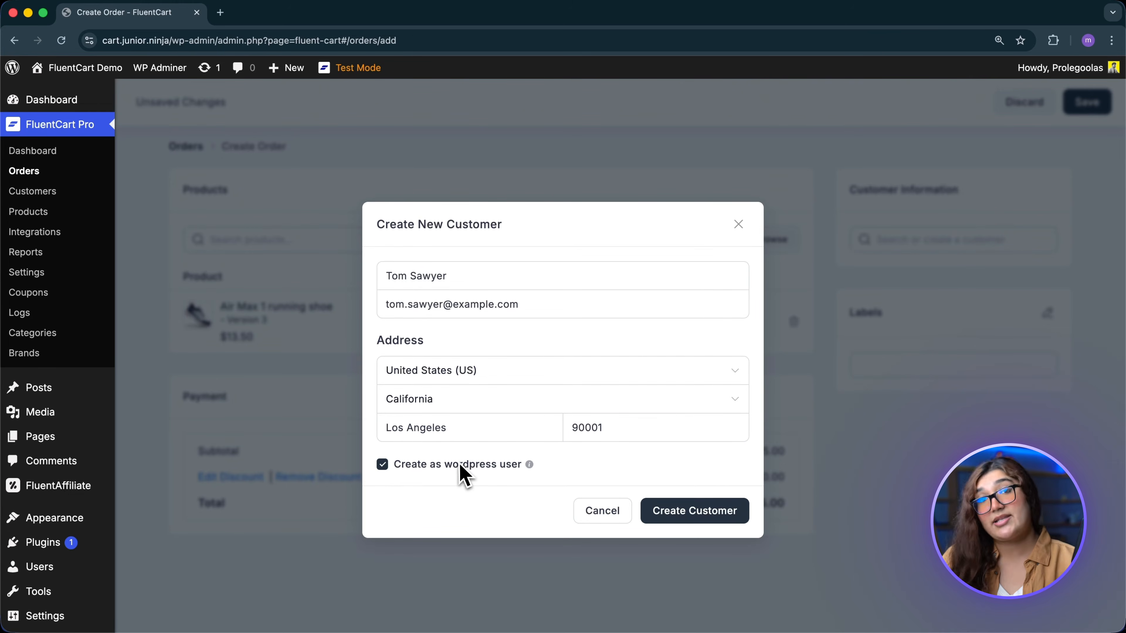
pyautogui.click(696, 514)
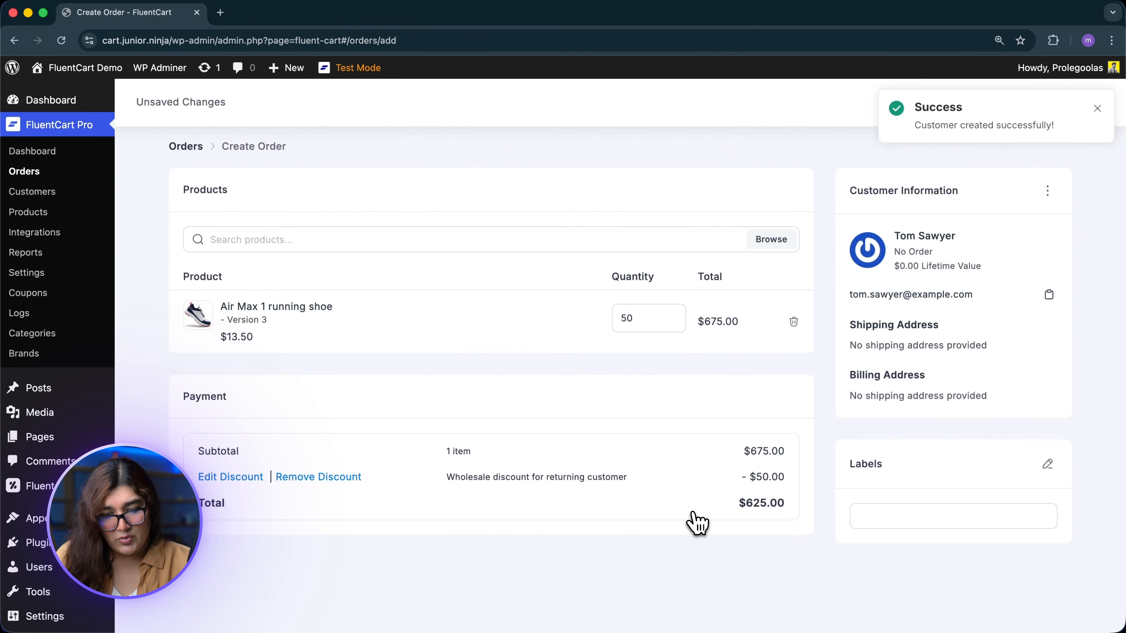
# Step: Add a new 'Wholesale Buyer' label to the order and save the order
pyautogui.click(1050, 466)
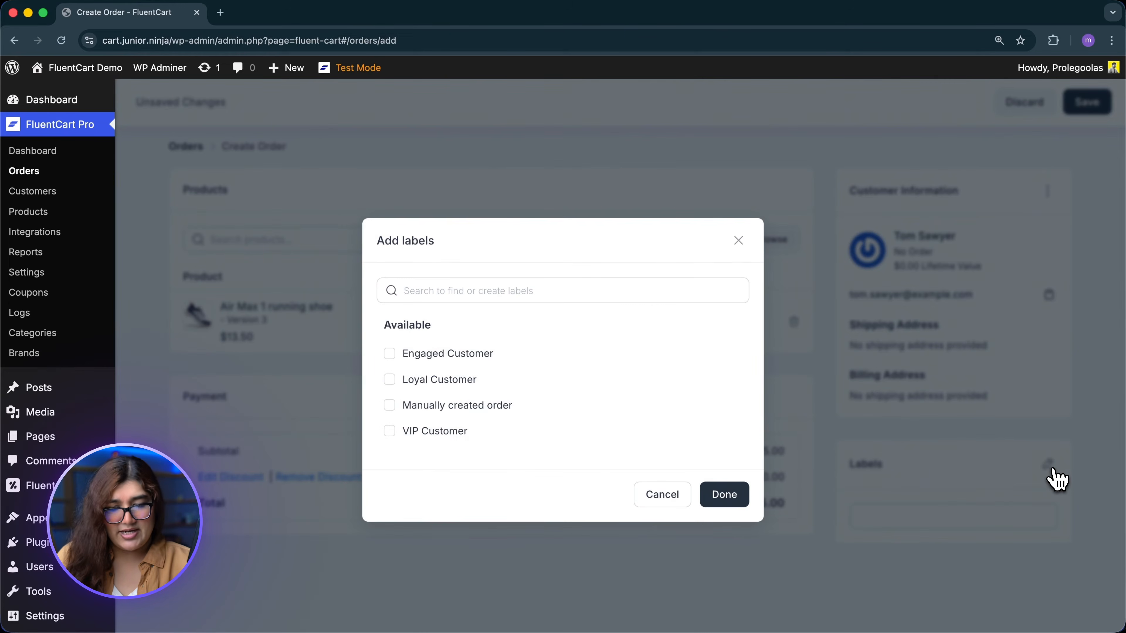
pyautogui.click(596, 294)
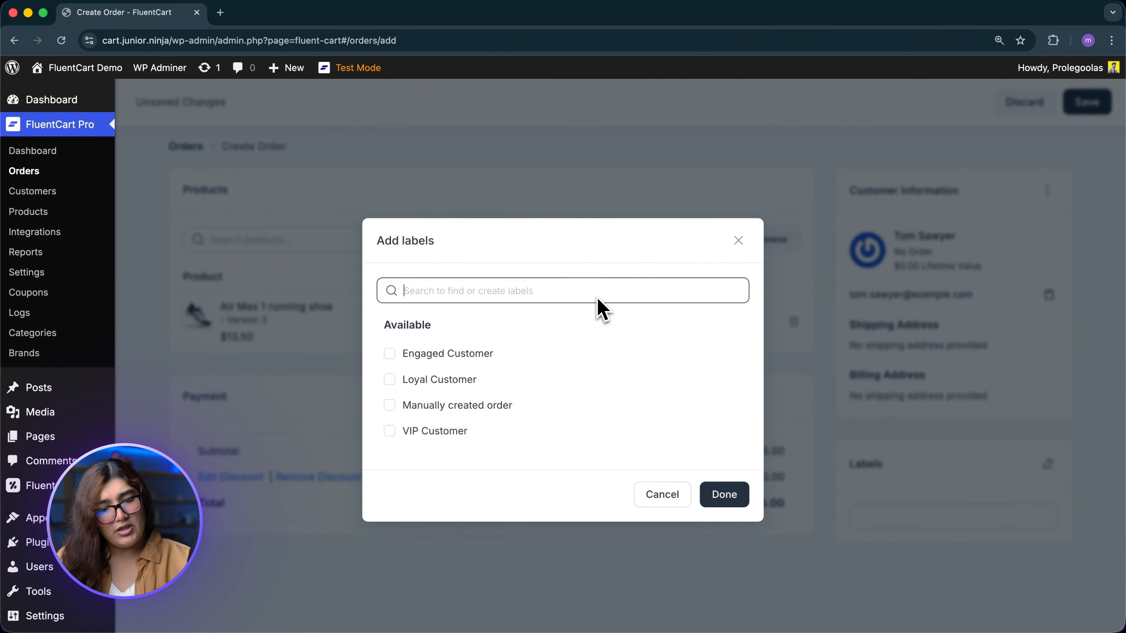
pyautogui.write('Wholesale Buyer')
pyautogui.click(491, 368)
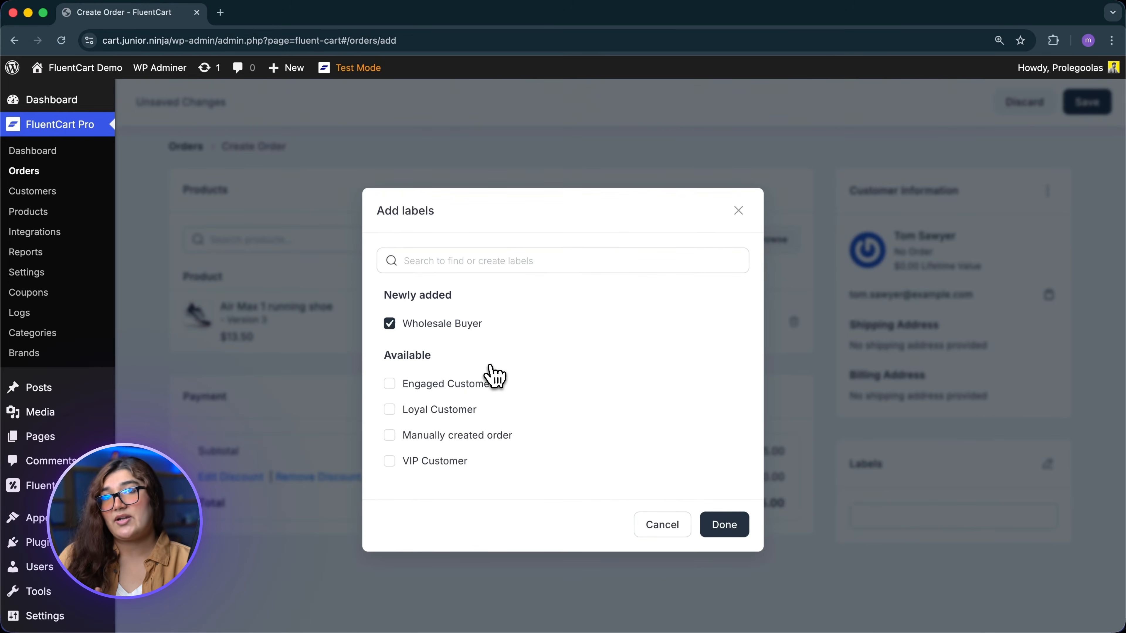
pyautogui.click(741, 533)
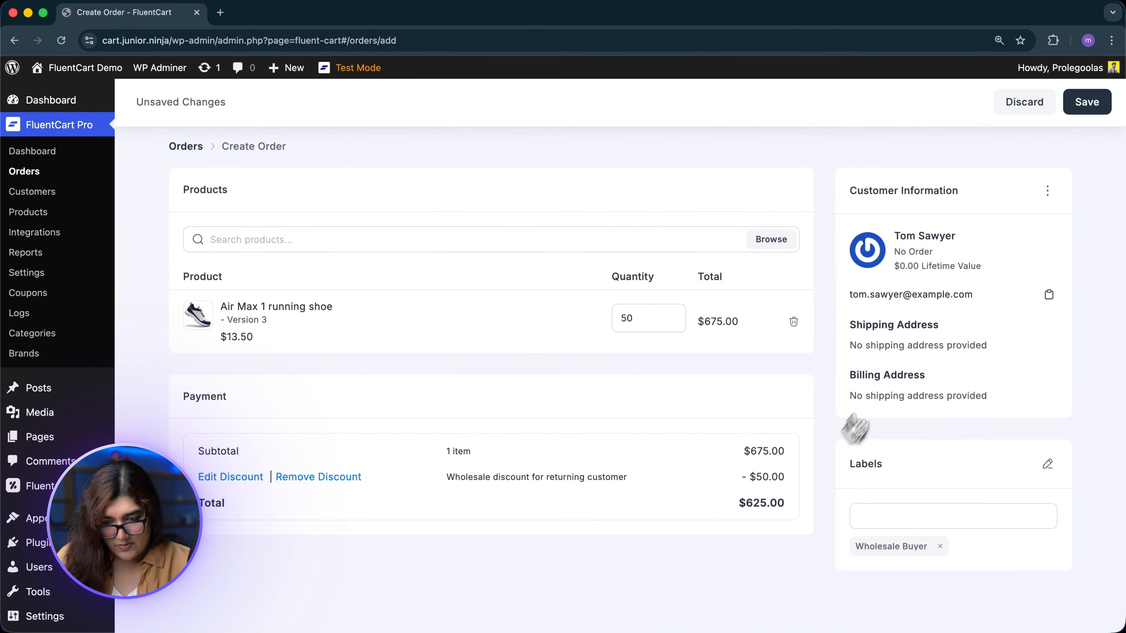
pyautogui.click(1087, 102)
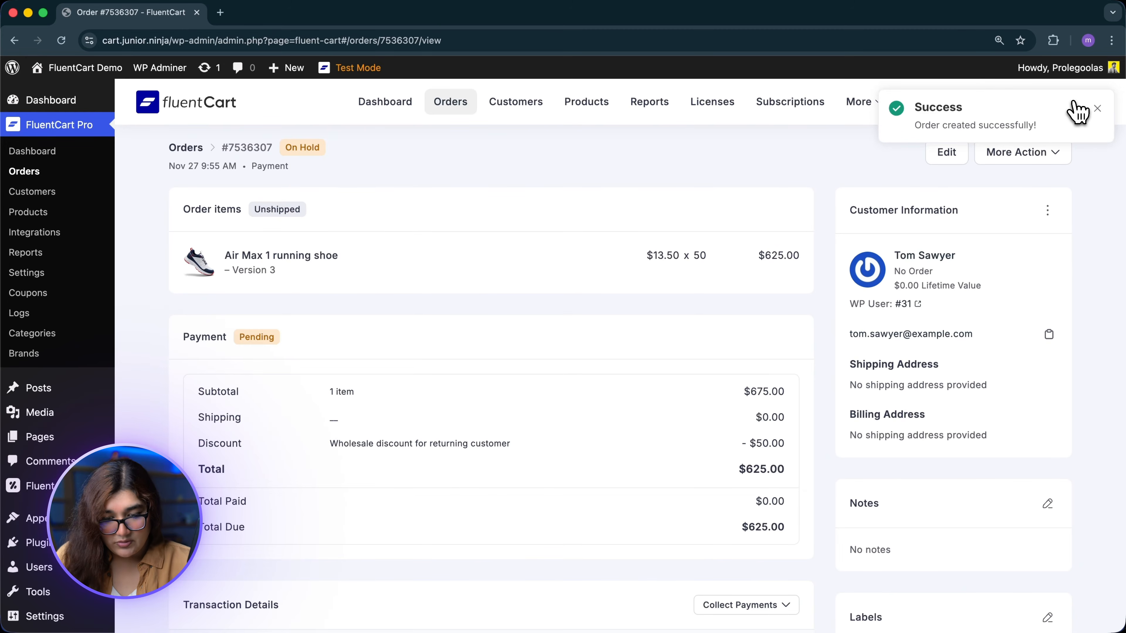
# Step: Generate and copy the order's custom payment link, then open a new browser tab
pyautogui.scroll(-5, 804, 301)
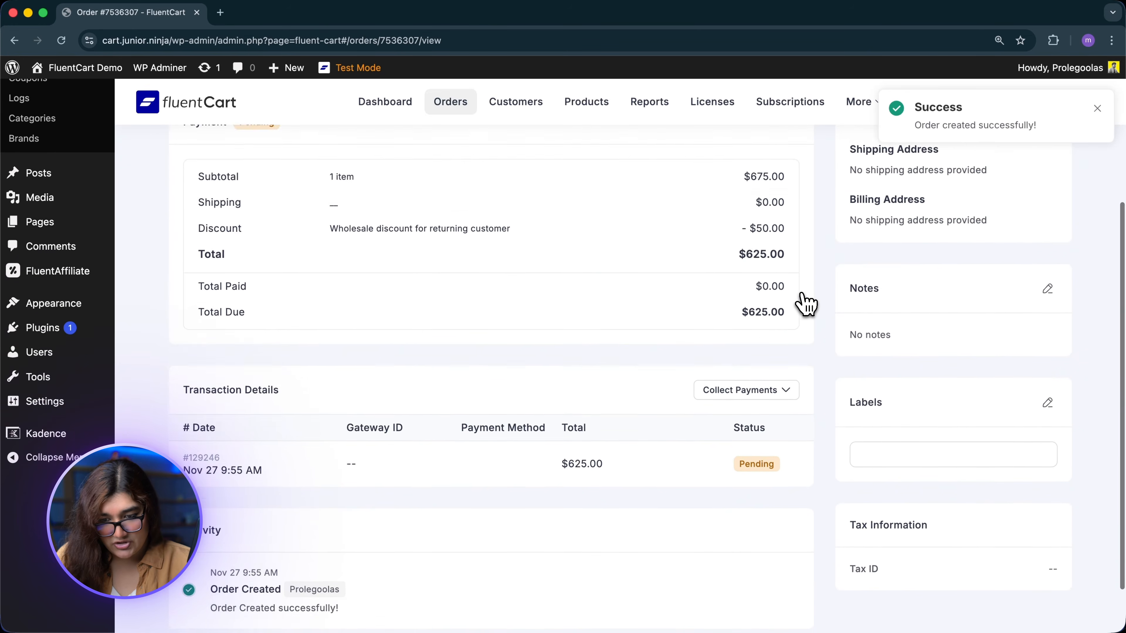
pyautogui.scroll(-2, 804, 303)
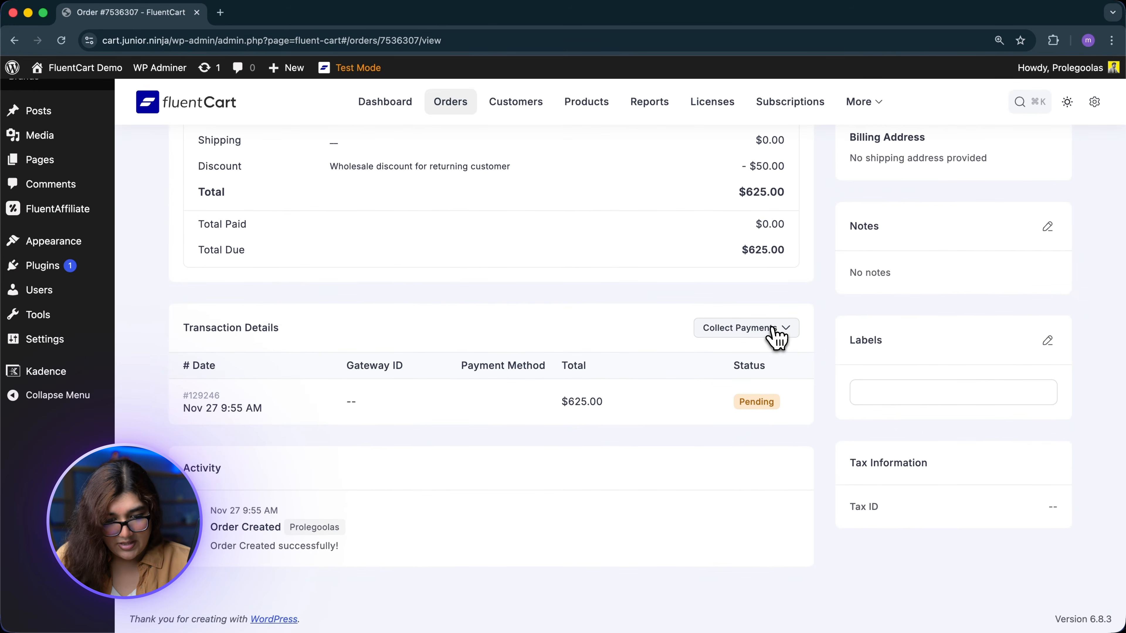
pyautogui.click(774, 331)
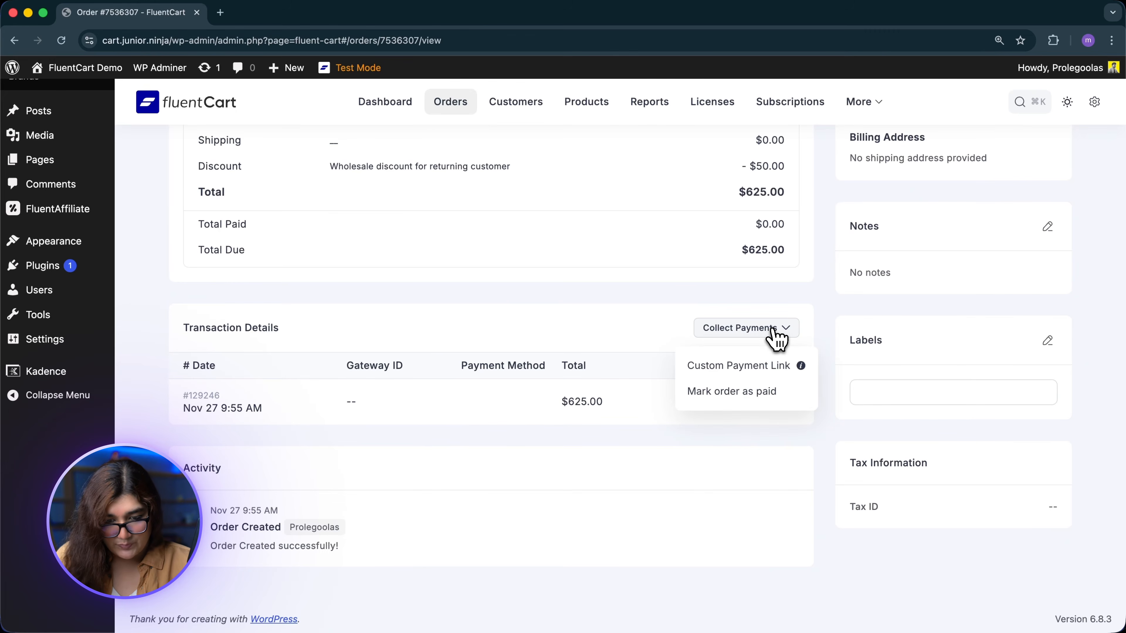
pyautogui.moveTo(803, 373)
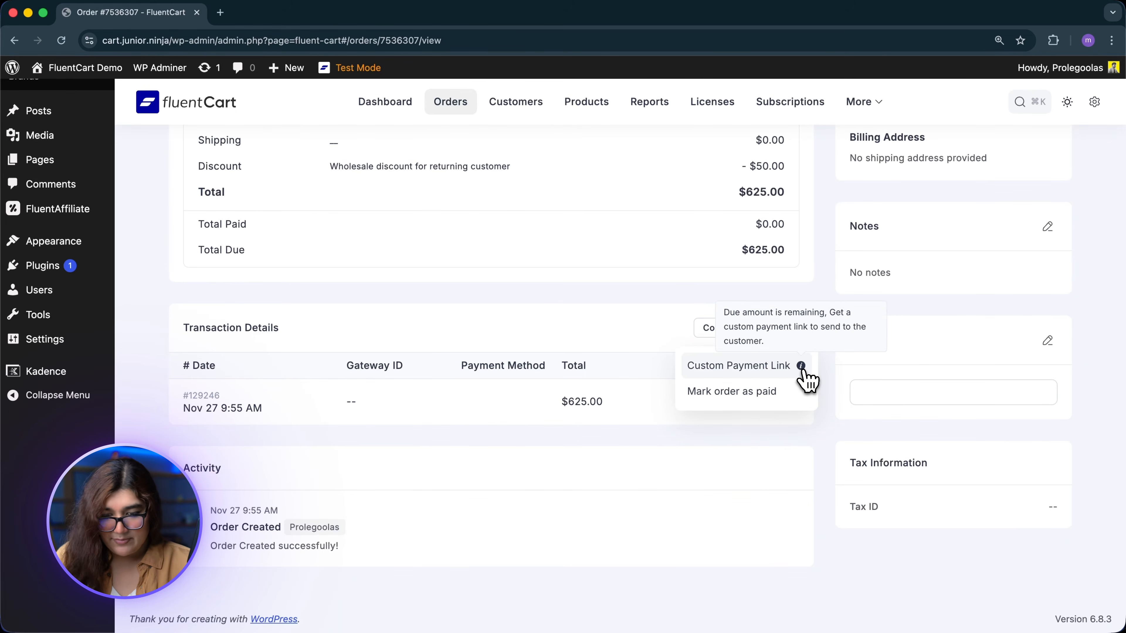
pyautogui.click(762, 373)
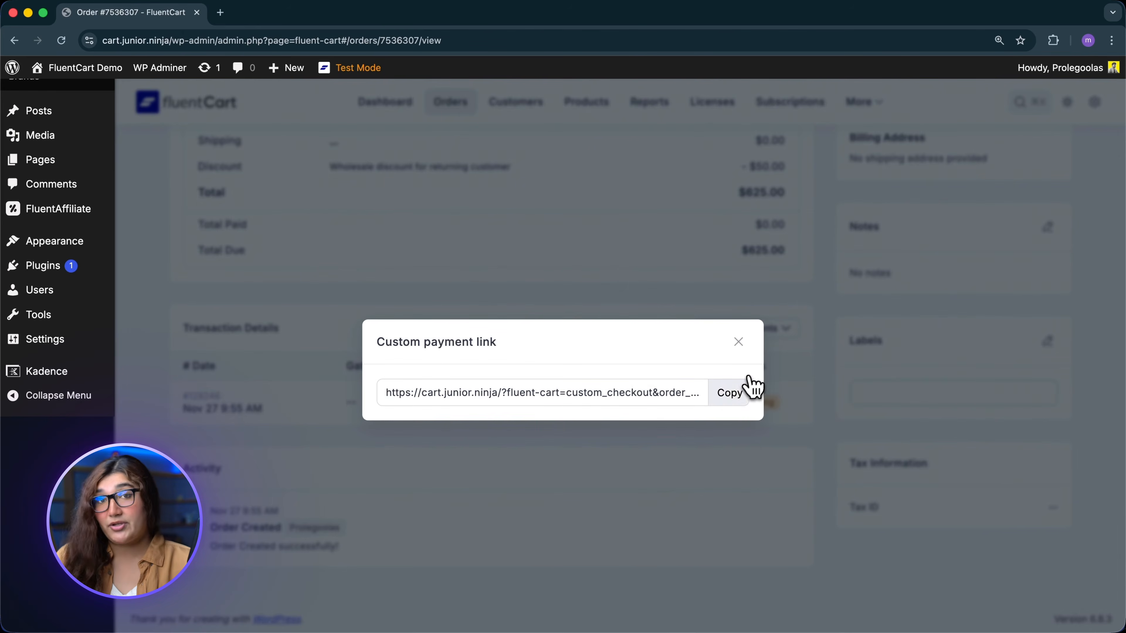
pyautogui.click(729, 394)
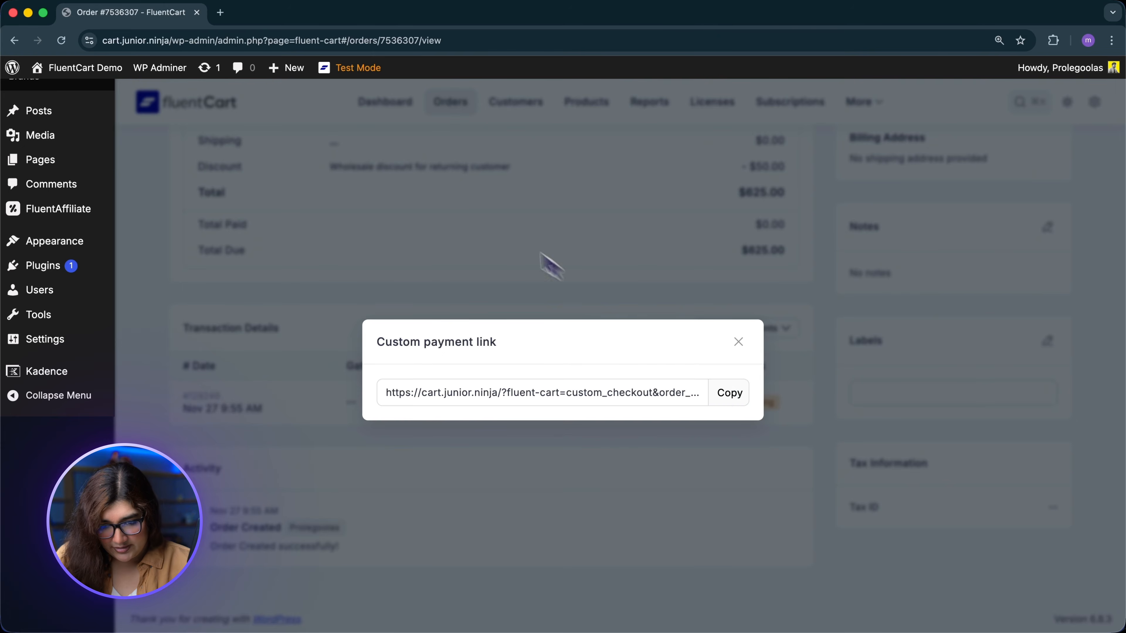
pyautogui.click(220, 12)
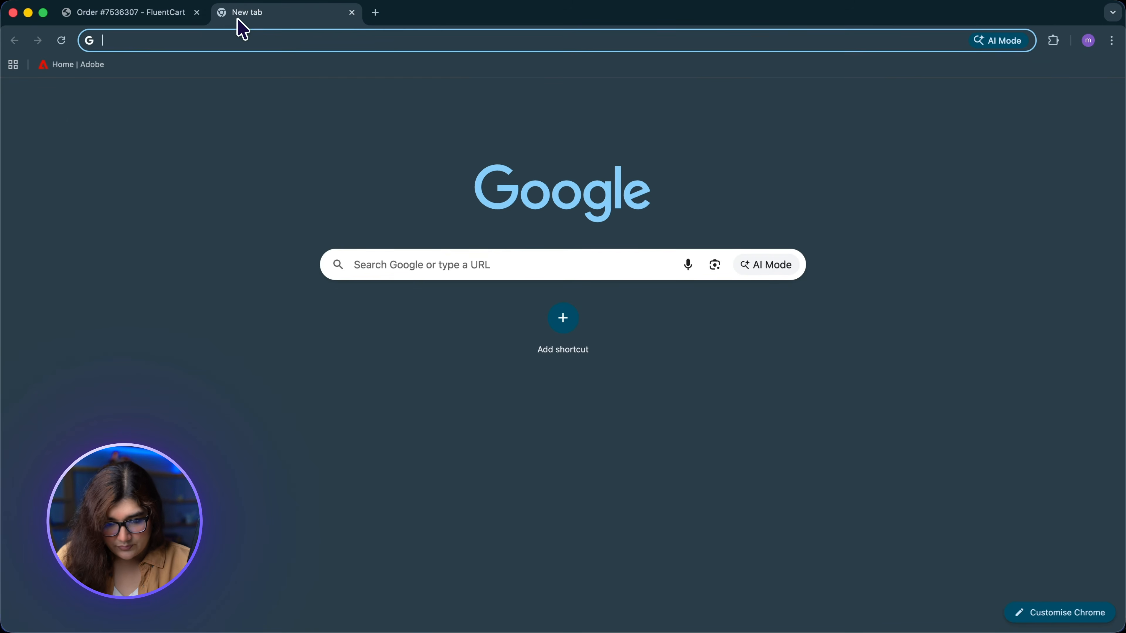
# Step: Load the copied checkout link in the new tab
pyautogui.press('super+v')
pyautogui.press('Return')
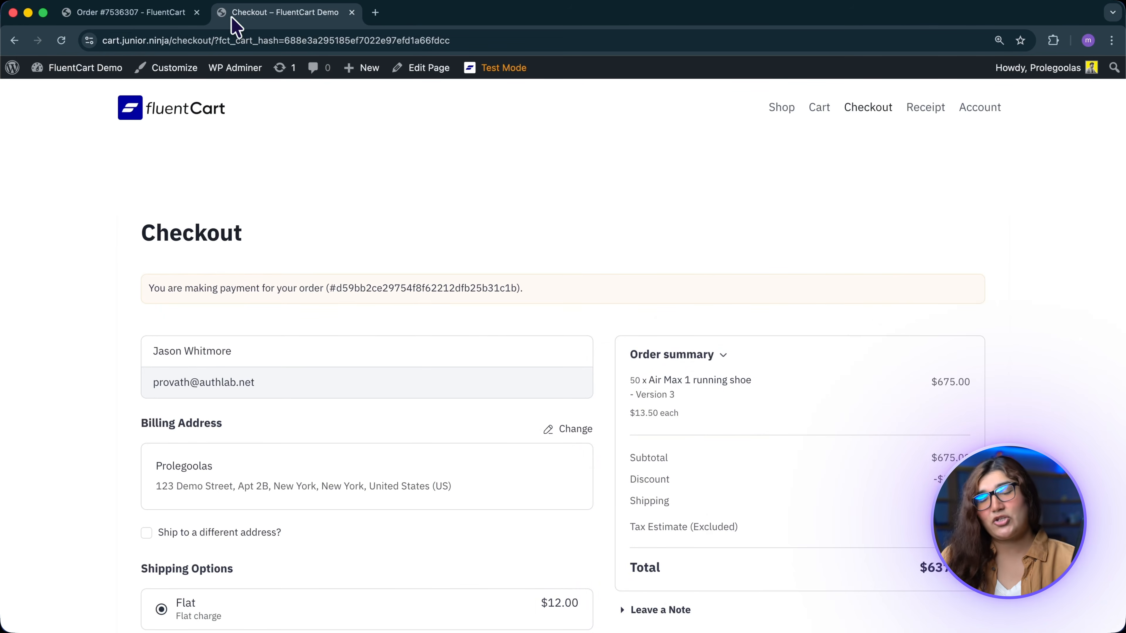
pyautogui.scroll(-6, 483, 297)
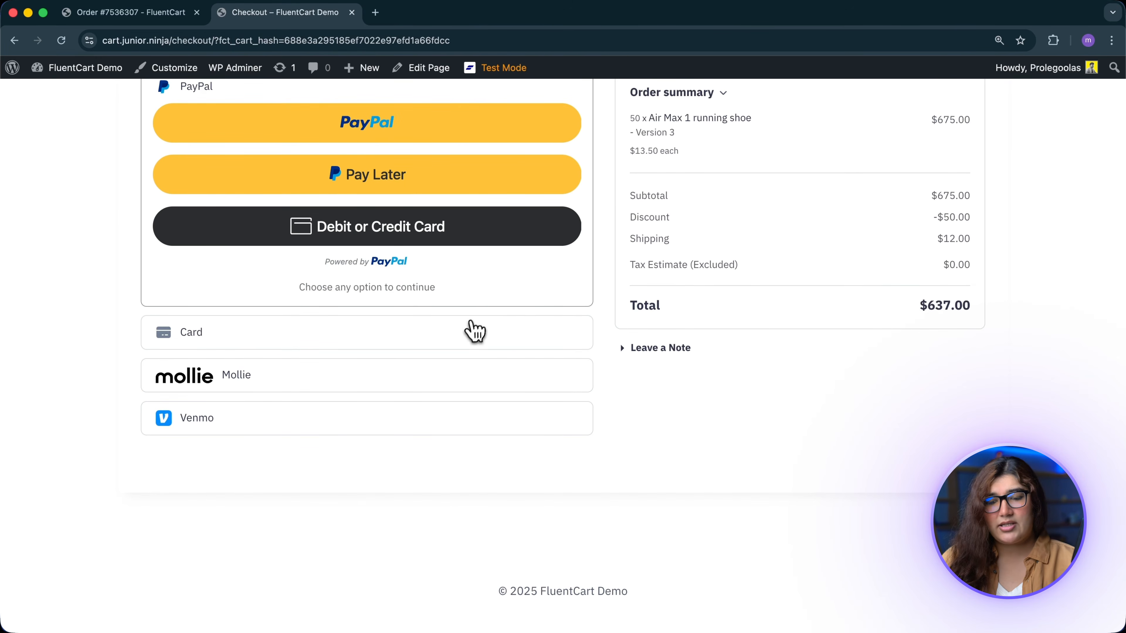
# Step: Pay the $637.00 total by card with test card details and place the order
pyautogui.click(472, 331)
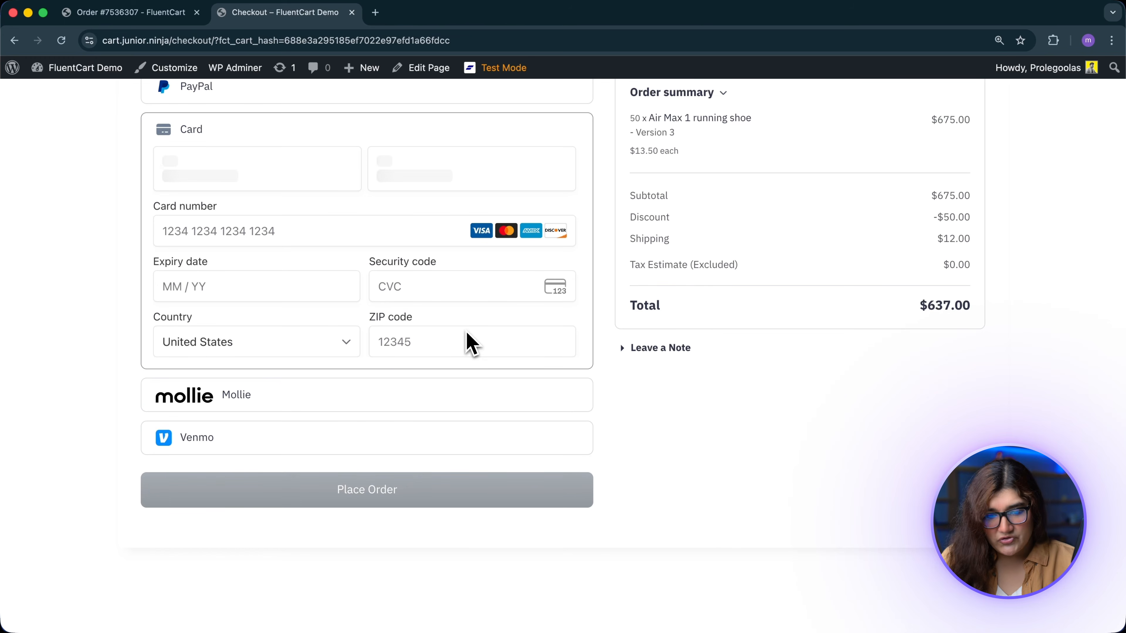
pyautogui.click(343, 233)
pyautogui.write('4242424242424242042912390001')
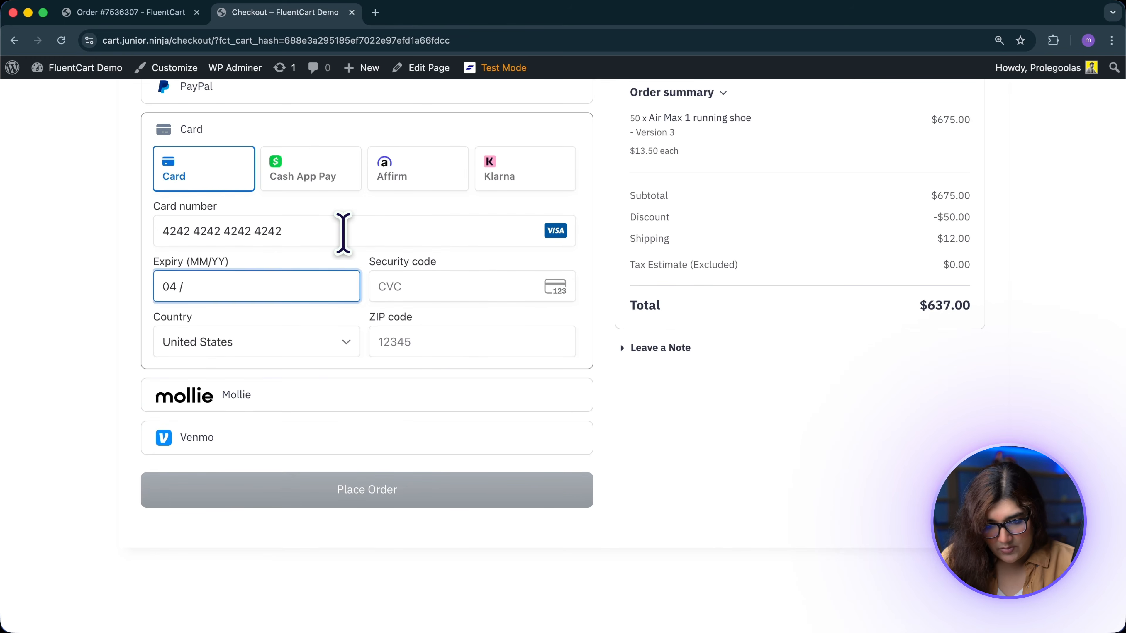
pyautogui.scroll(-6, 344, 233)
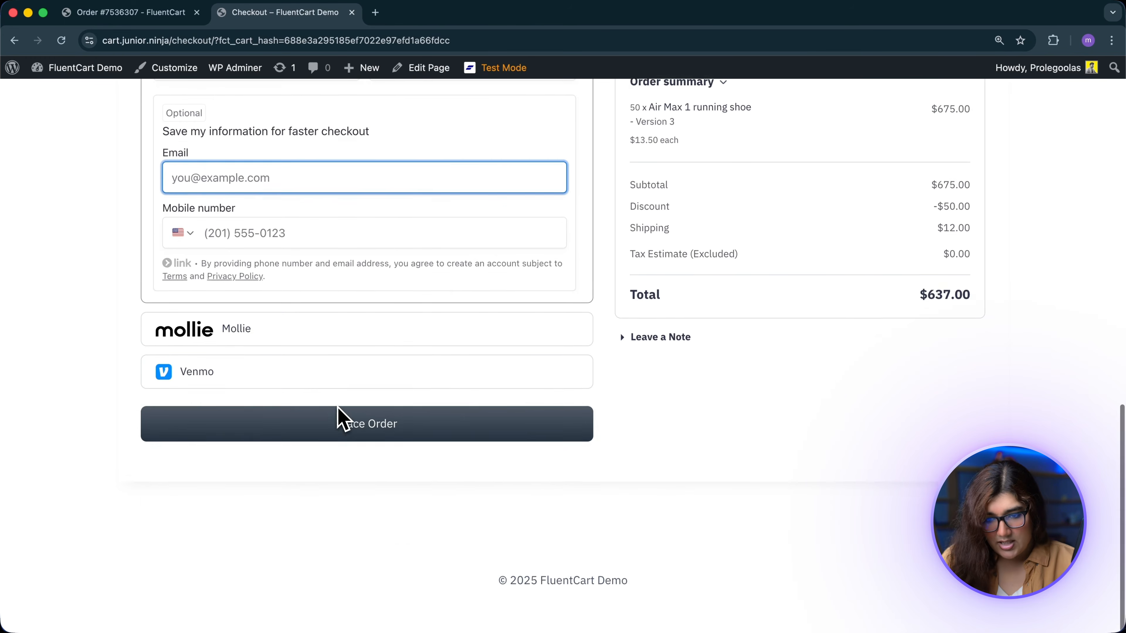
pyautogui.click(351, 434)
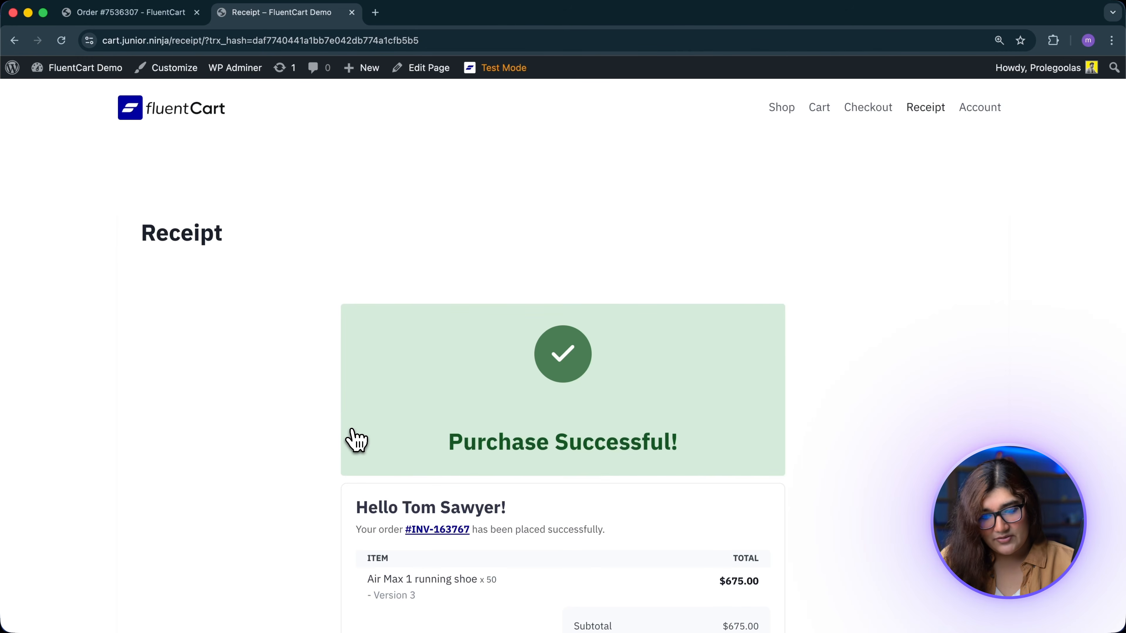
# Step: Open the order from the receipt to see the $637 card payment marked Succeeded
pyautogui.scroll(-10, 352, 433)
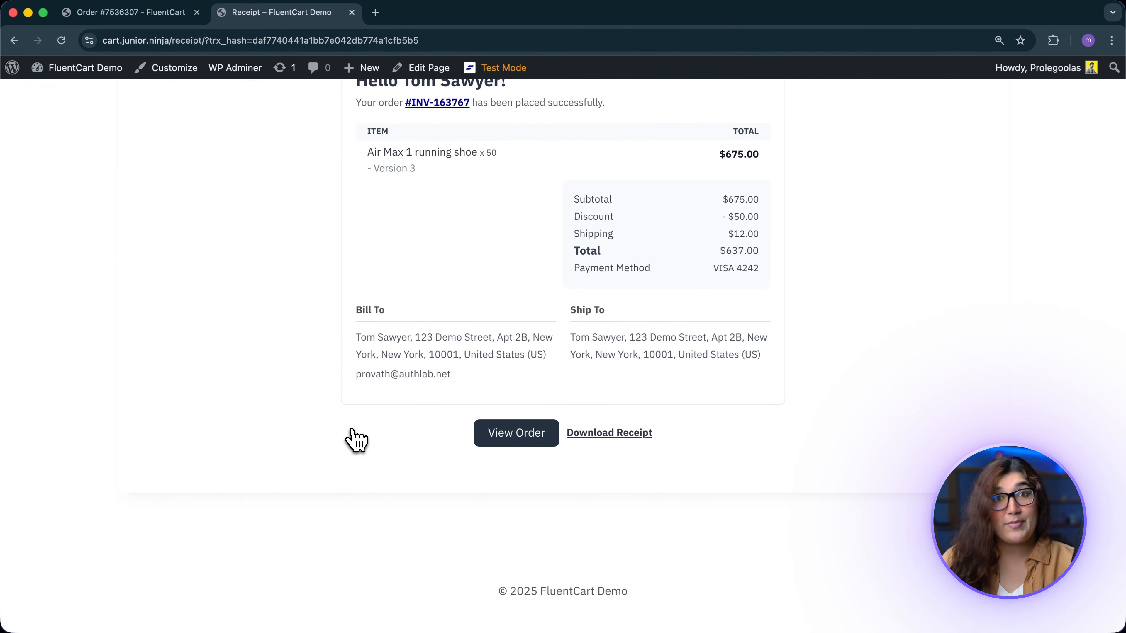
pyautogui.click(502, 433)
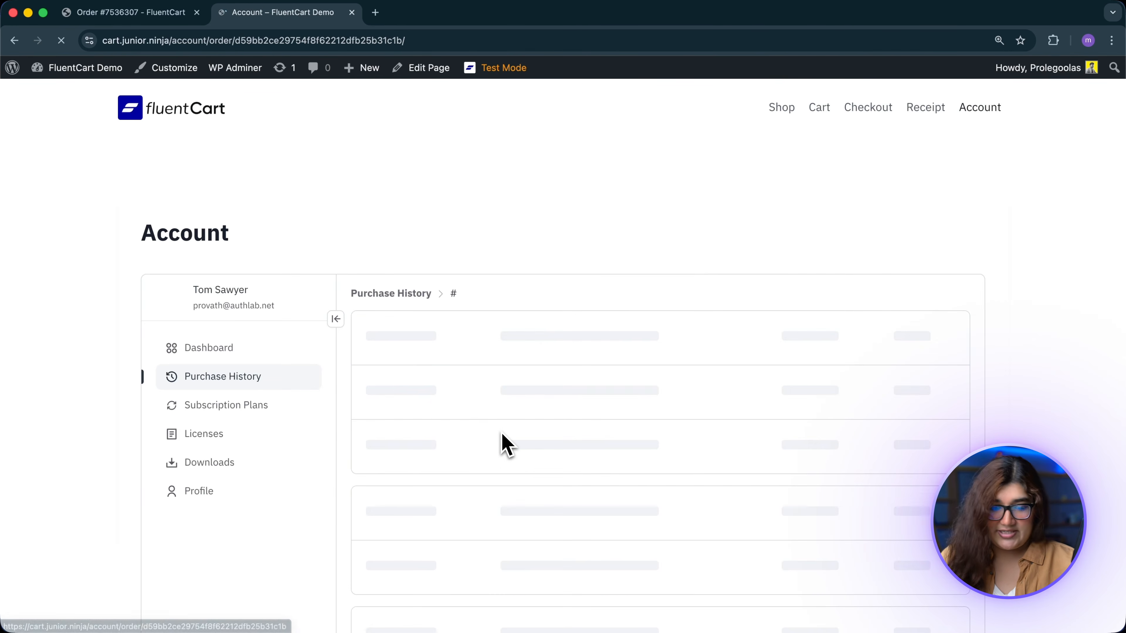
pyautogui.scroll(-6, 507, 444)
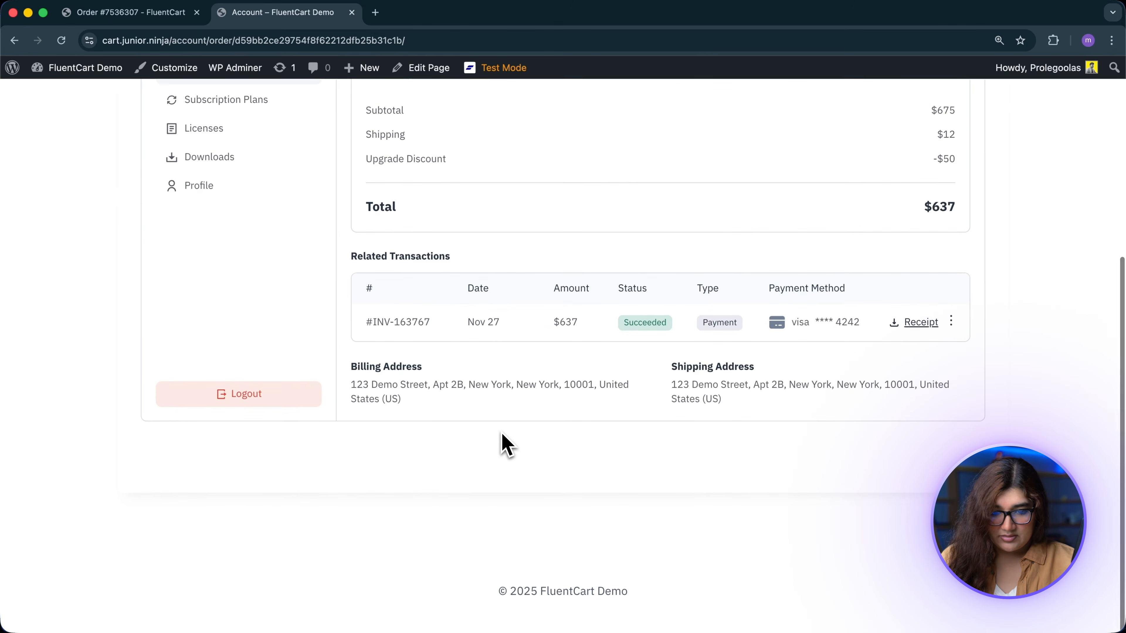